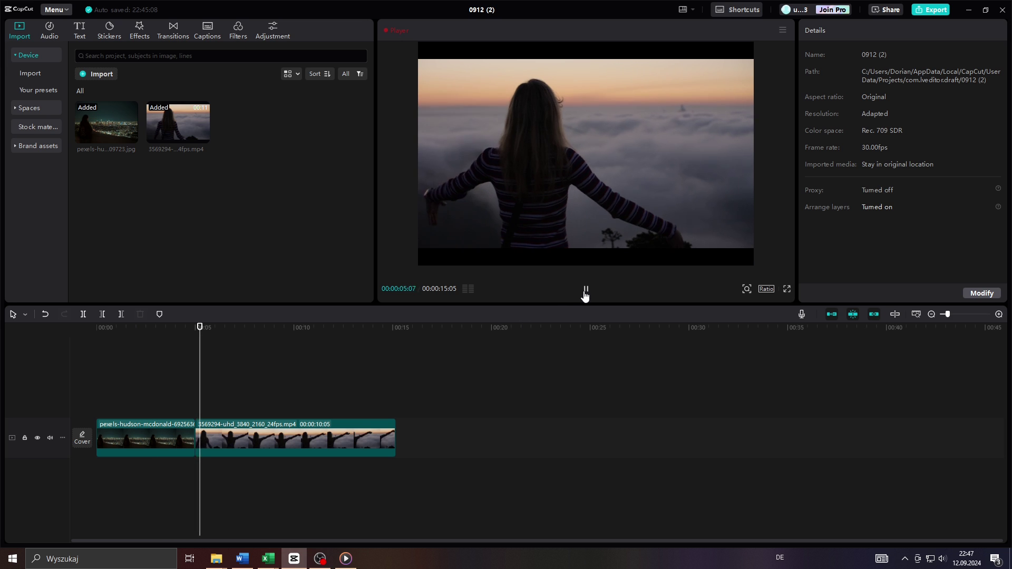
# - Pause the preview, scrub back, and select the first and second clips
pyautogui.click(586, 290)
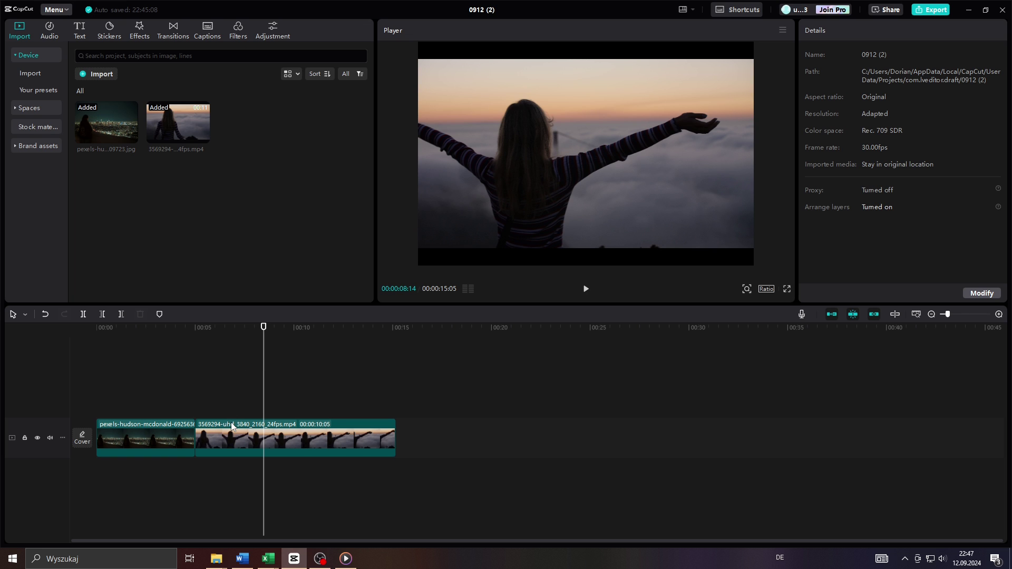
pyautogui.moveTo(263, 340)
pyautogui.mouseDown()
pyautogui.moveTo(160, 337)
pyautogui.moveTo(217, 333)
pyautogui.mouseUp()
pyautogui.click(163, 439)
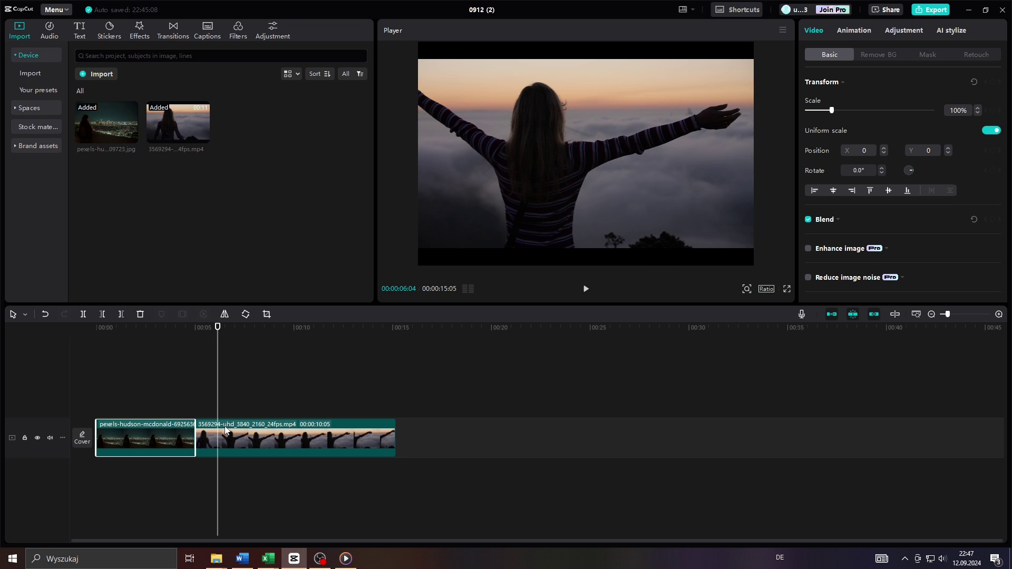
pyautogui.click(220, 440)
pyautogui.moveTo(219, 440); pyautogui.dragTo(214, 440)
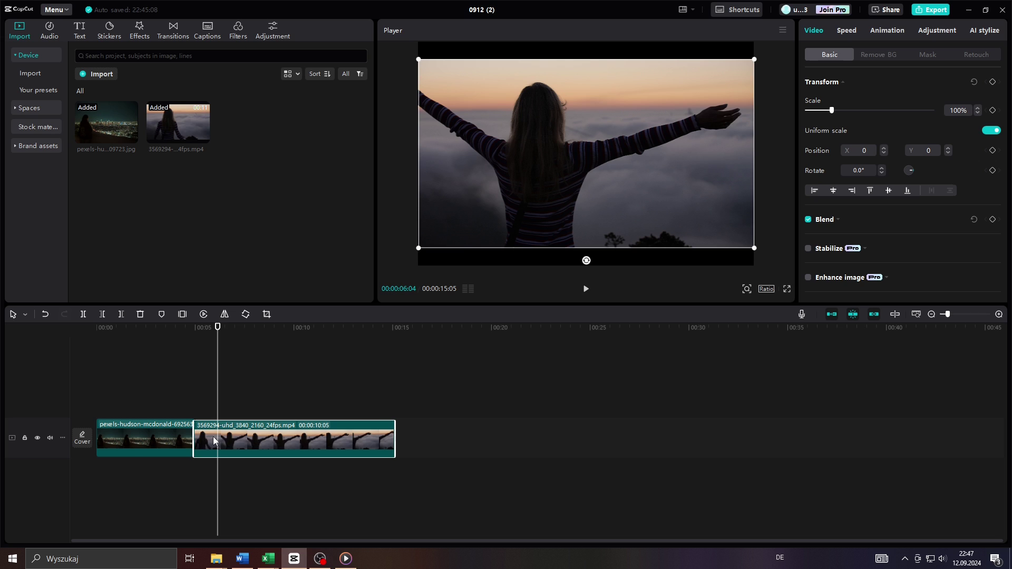
pyautogui.click(144, 440)
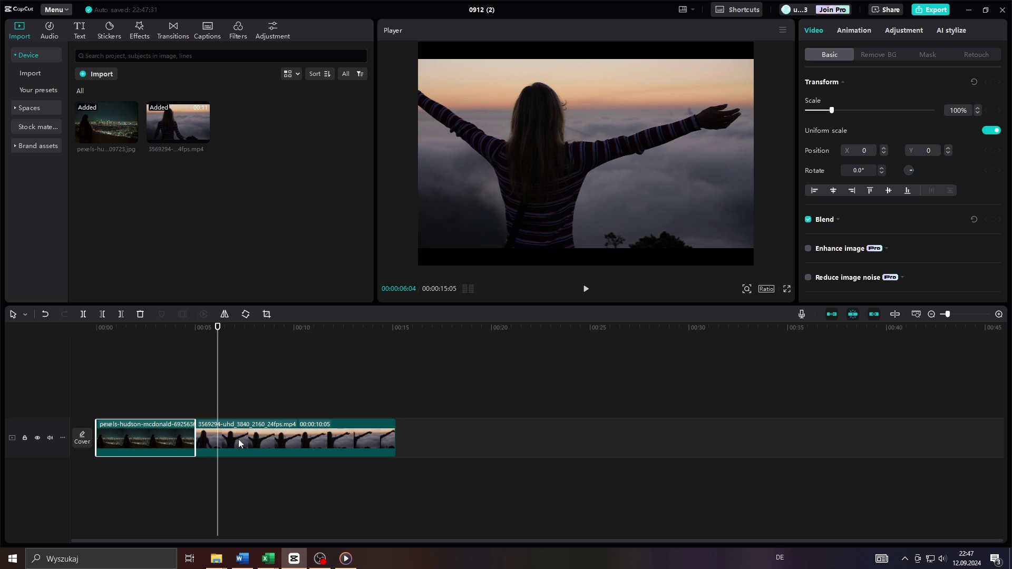
# - Repeatedly try dragging the second clip right to leave a gap after the first clip
pyautogui.moveTo(239, 444); pyautogui.dragTo(666, 448)
pyautogui.moveTo(337, 441); pyautogui.dragTo(676, 438)
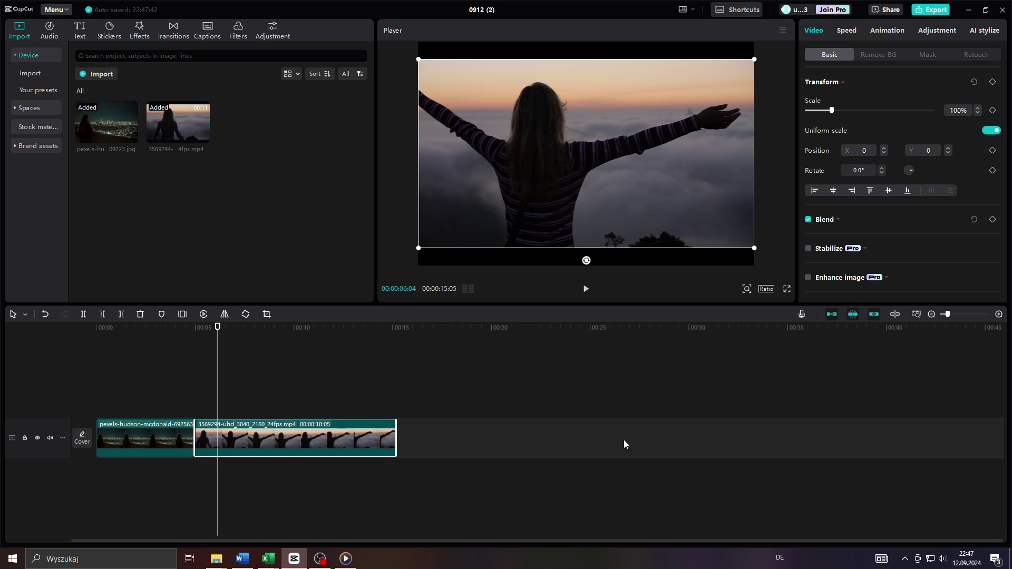
pyautogui.moveTo(257, 439); pyautogui.dragTo(706, 436)
pyautogui.moveTo(337, 438); pyautogui.dragTo(737, 438)
pyautogui.click(157, 431)
pyautogui.moveTo(219, 440); pyautogui.dragTo(646, 439)
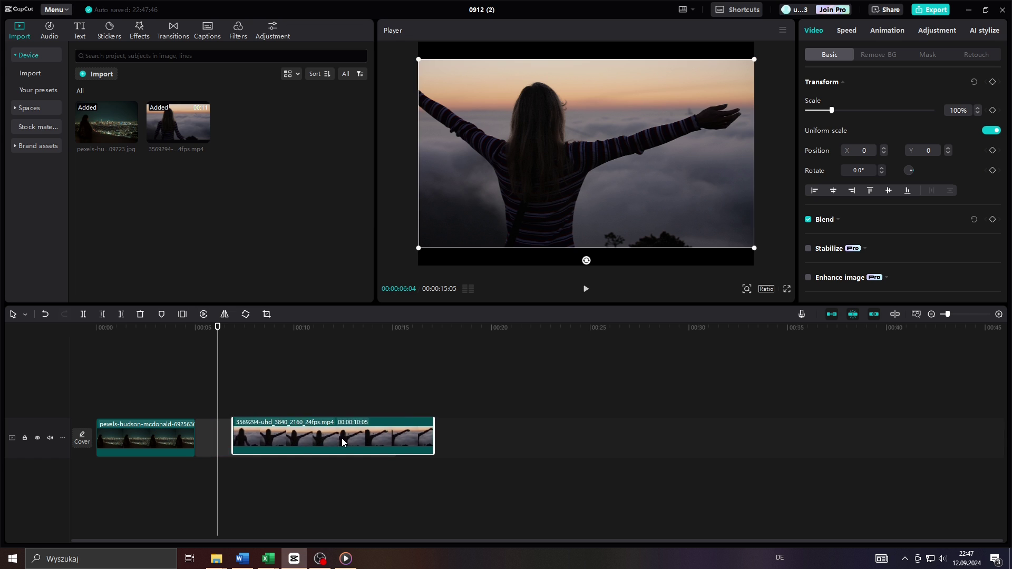
pyautogui.moveTo(358, 441); pyautogui.dragTo(809, 444)
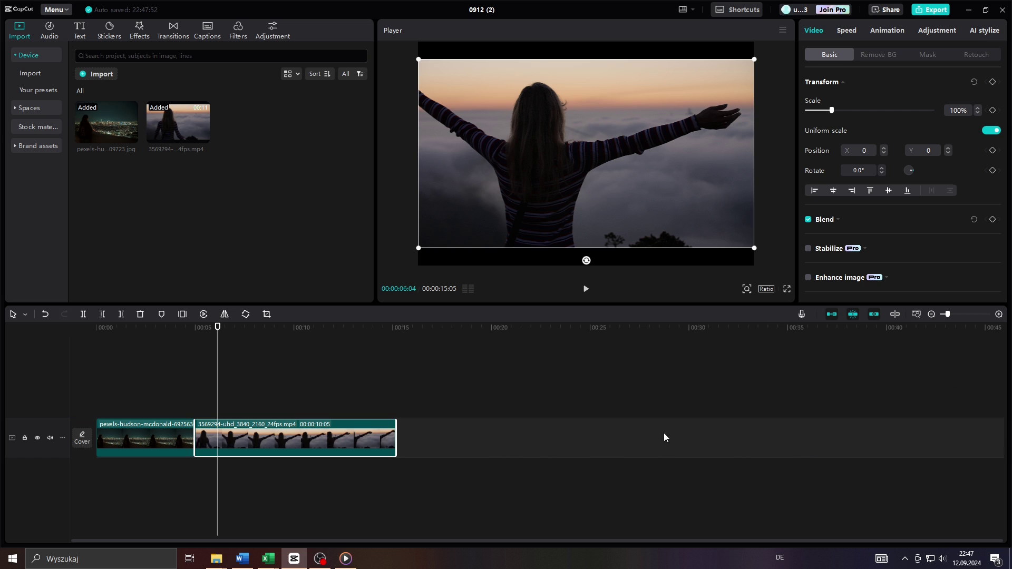
pyautogui.moveTo(311, 441); pyautogui.dragTo(755, 436)
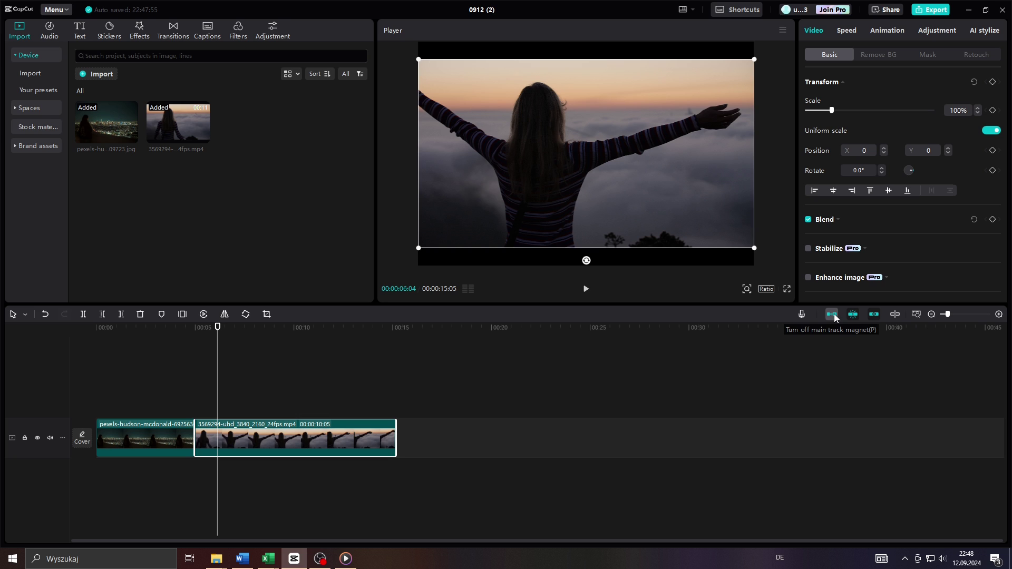
# - Disable main track magnet and move the cloud-top clip past 00:25, leaving a gap
pyautogui.click(833, 317)
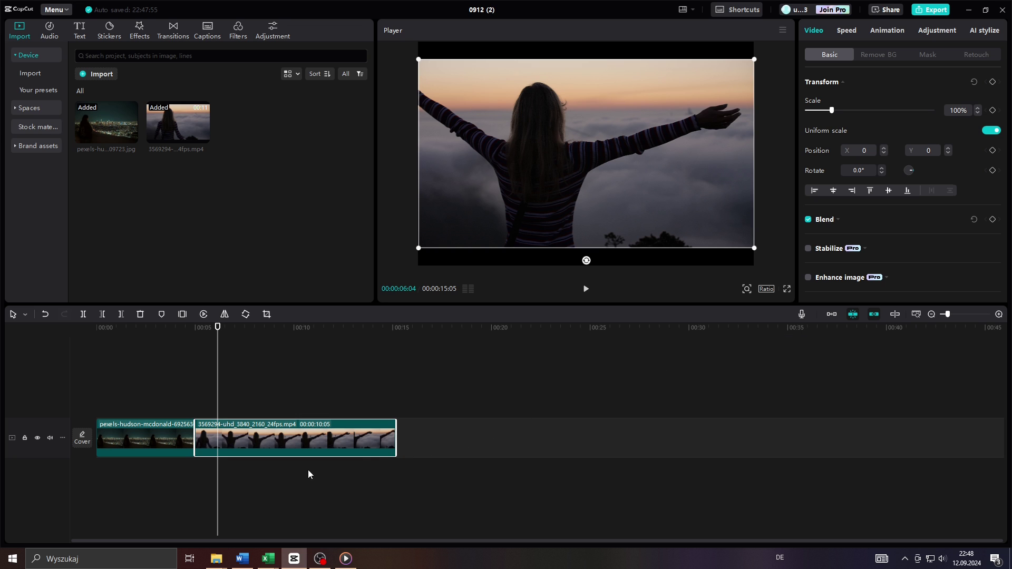
pyautogui.moveTo(274, 448)
pyautogui.mouseDown()
pyautogui.moveTo(784, 440)
pyautogui.moveTo(425, 446)
pyautogui.moveTo(710, 445)
pyautogui.mouseUp()
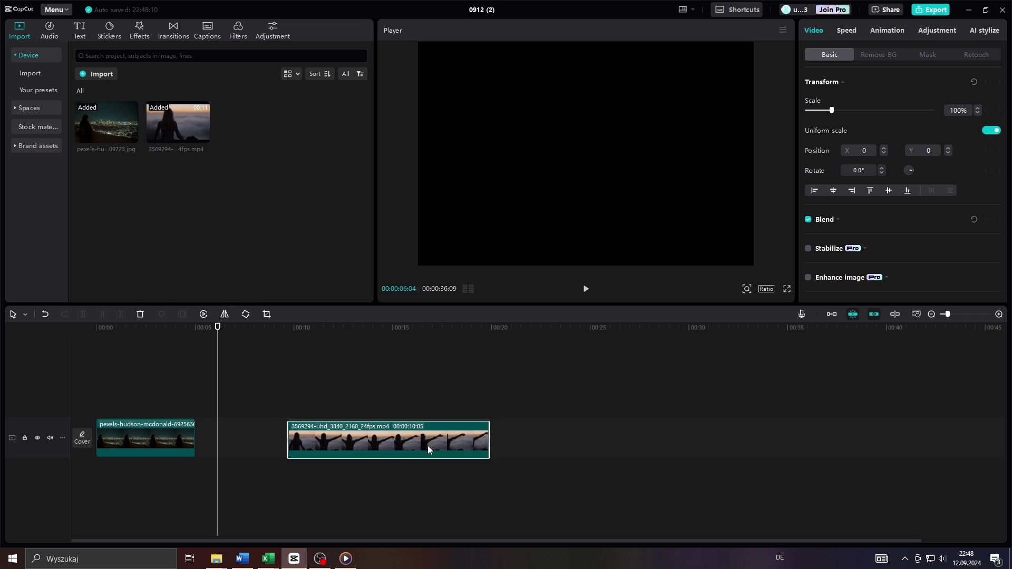
pyautogui.moveTo(711, 446); pyautogui.dragTo(761, 449)
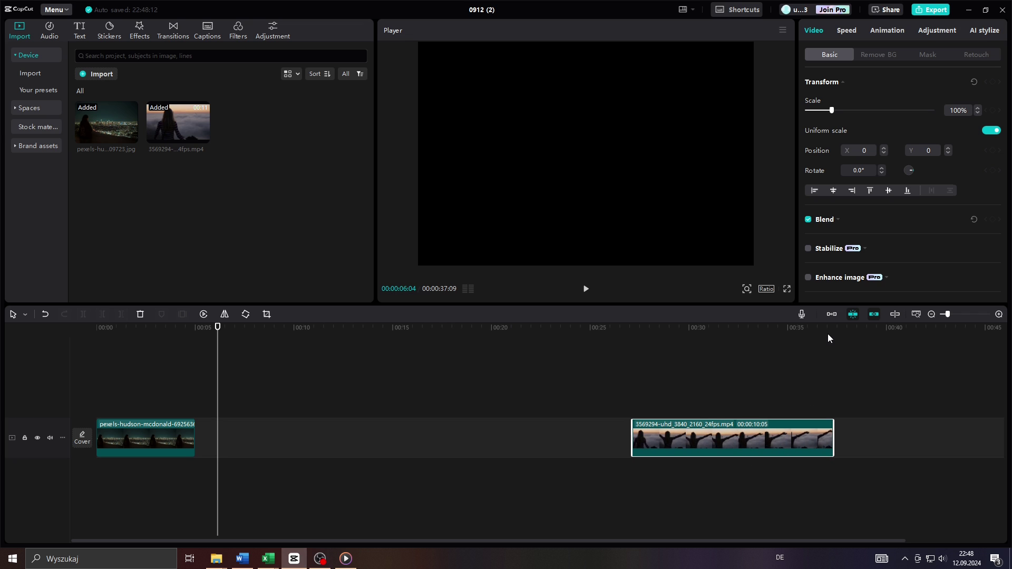